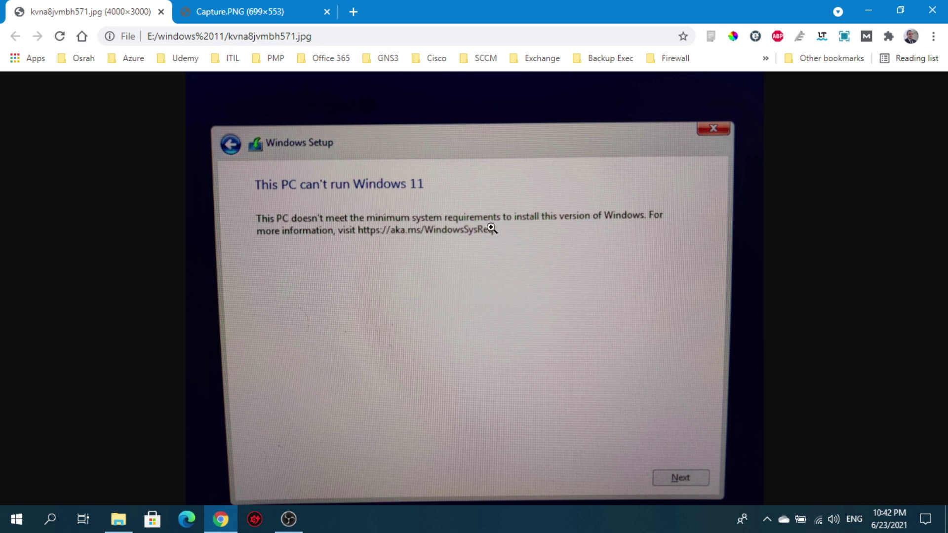
# View the Capture.PNG image that is open in the browser.
pyautogui.click(291, 15)
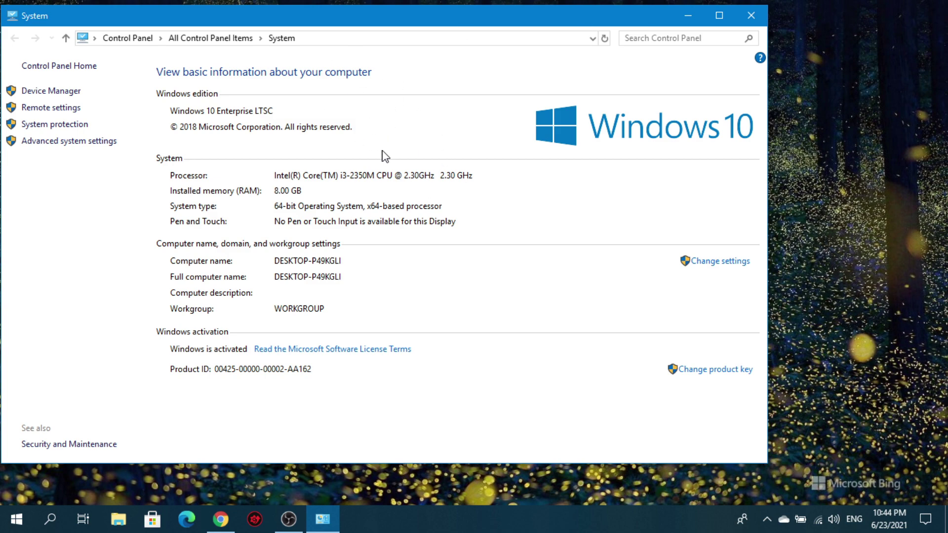
# Mount the disc image 21996.1.210529-1541.co_release_CLIENT_CONSUMER_x64FRE_en-us stored at the root of the My Data (E:) drive.
pyautogui.click(689, 17)
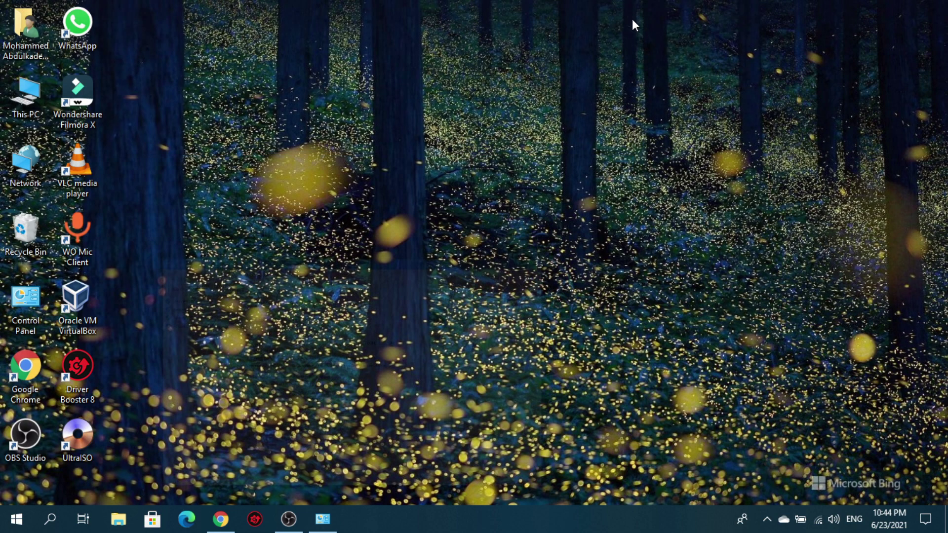
pyautogui.doubleClick(27, 94)
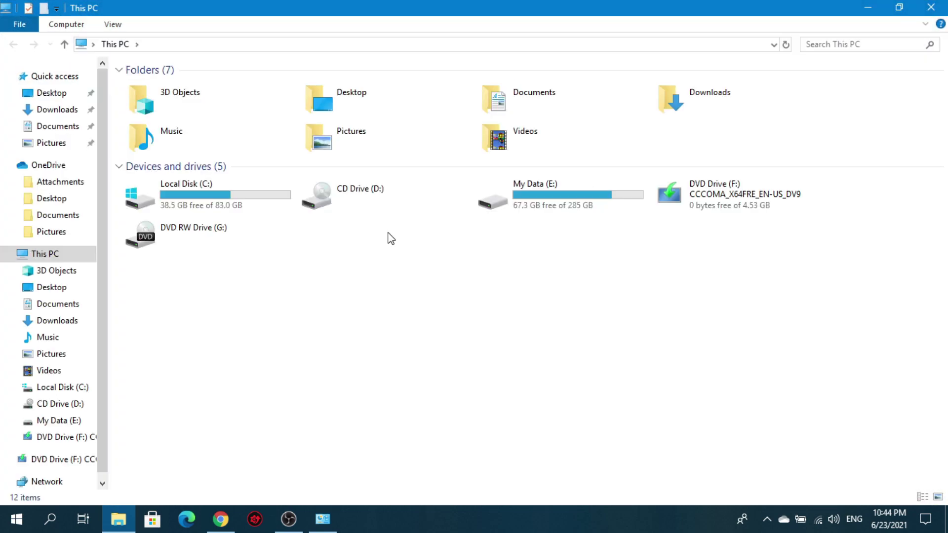
pyautogui.doubleClick(549, 194)
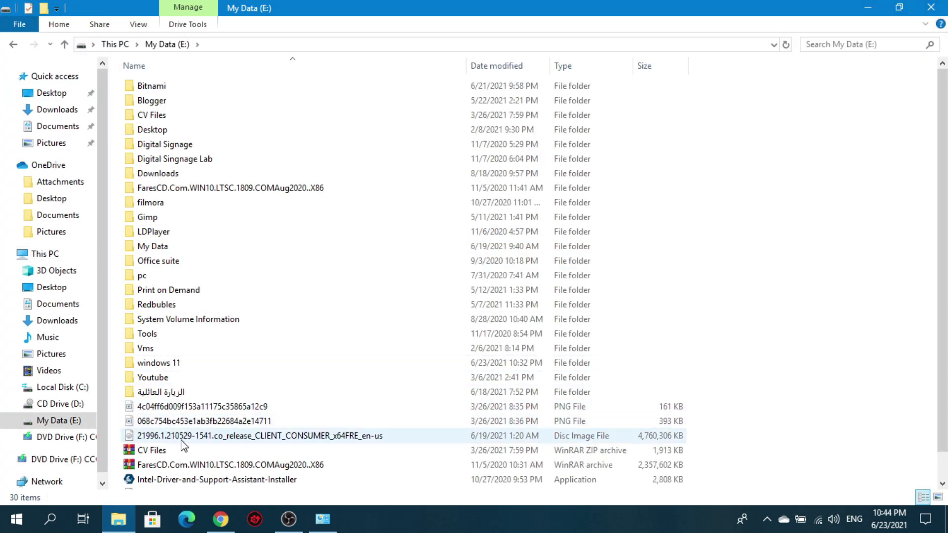
pyautogui.click(186, 436)
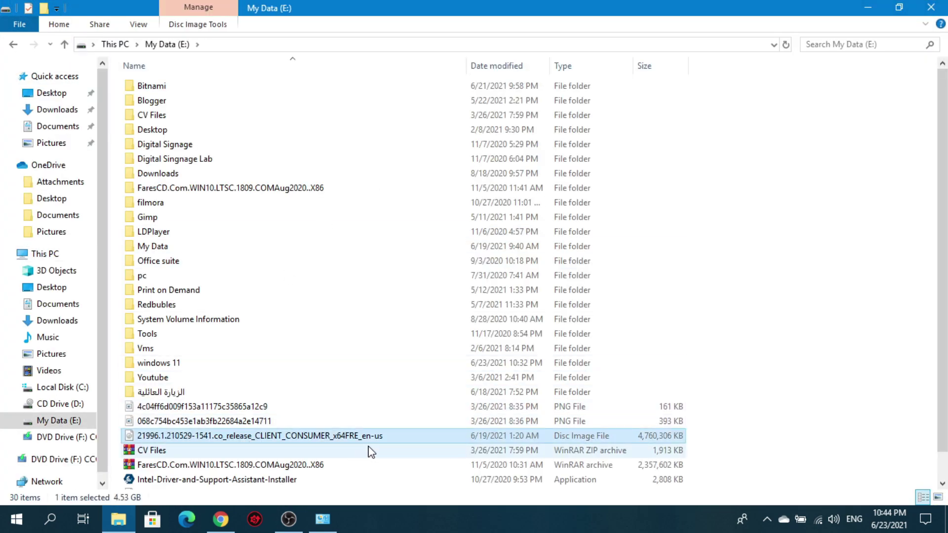
pyautogui.doubleClick(288, 437)
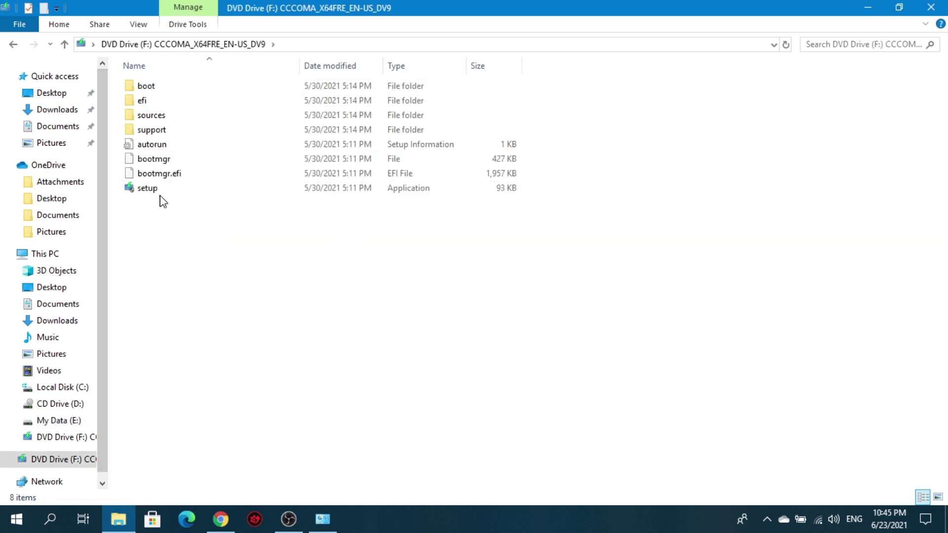
# Launch setup from the mounted image and proceed with the "Not right now" option for updates, drivers and optional features.
pyautogui.click(144, 189)
pyautogui.doubleClick(146, 188)
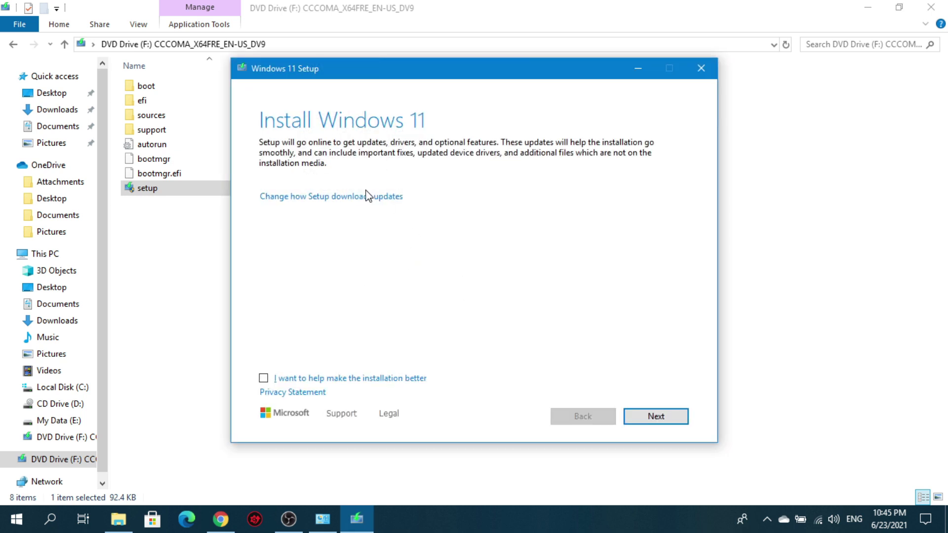
pyautogui.click(330, 199)
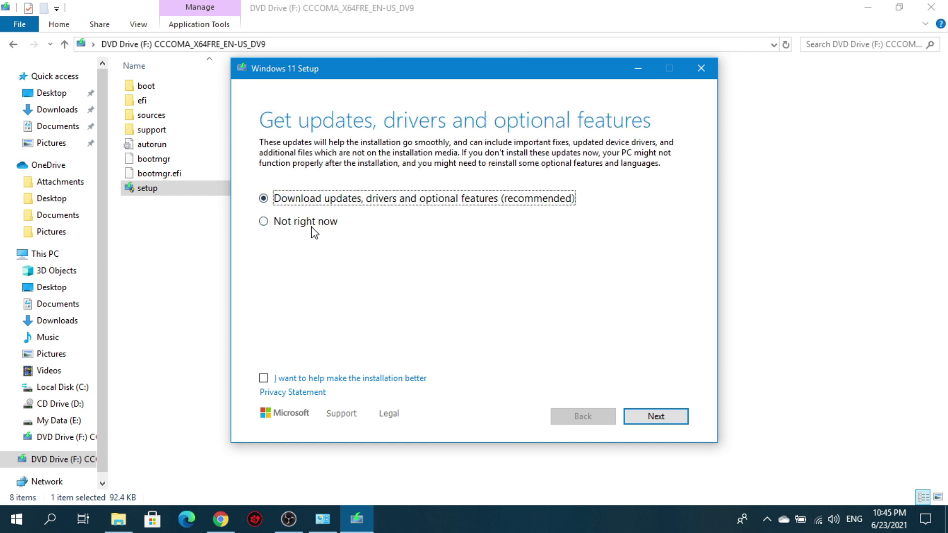
pyautogui.click(306, 223)
pyautogui.click(650, 419)
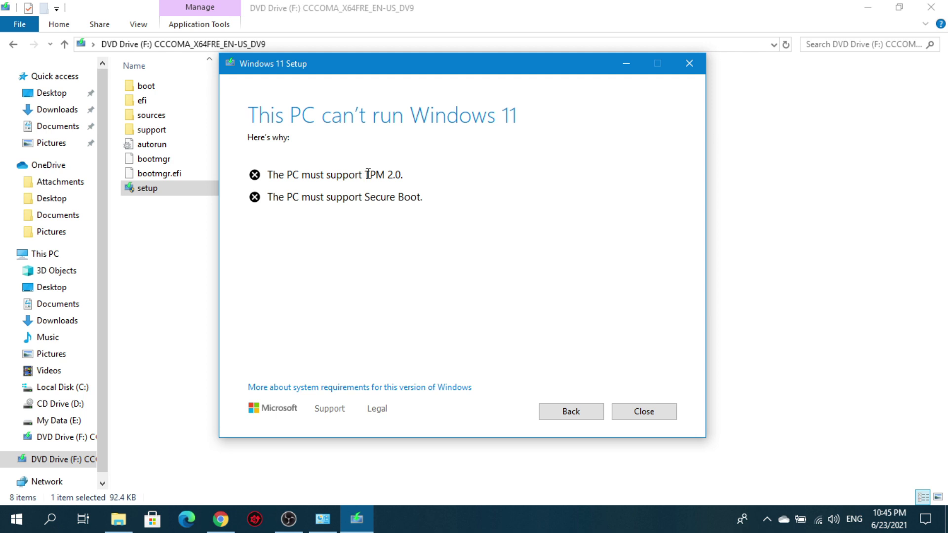
# Examine the reasons Windows 11 Setup gives for not running on this PC, and close Setup.
pyautogui.moveTo(368, 174); pyautogui.dragTo(406, 176)
pyautogui.moveTo(314, 200); pyautogui.dragTo(423, 189)
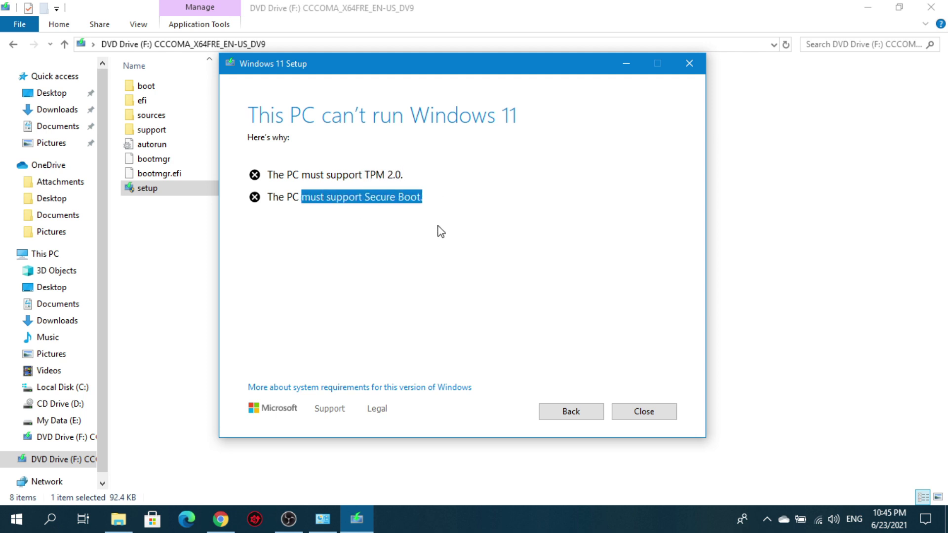
pyautogui.click(414, 260)
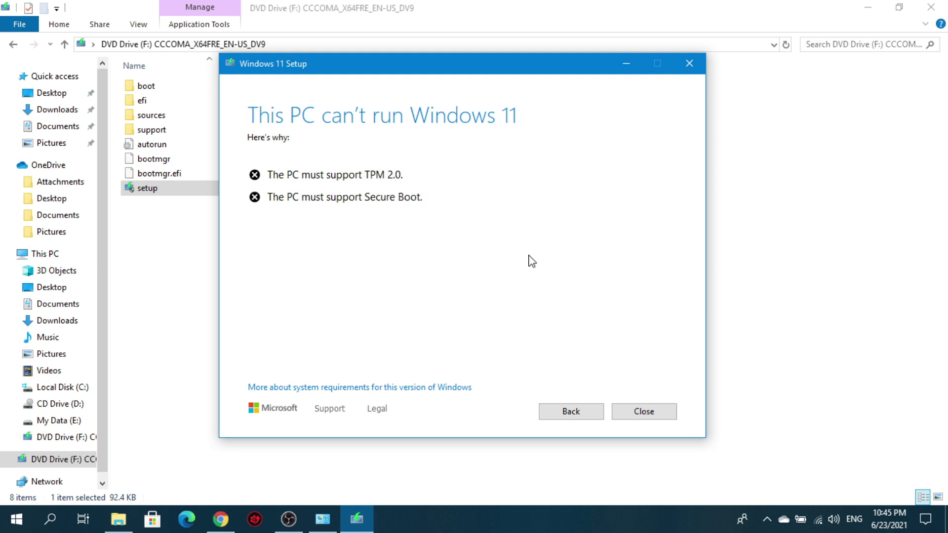
pyautogui.click(639, 414)
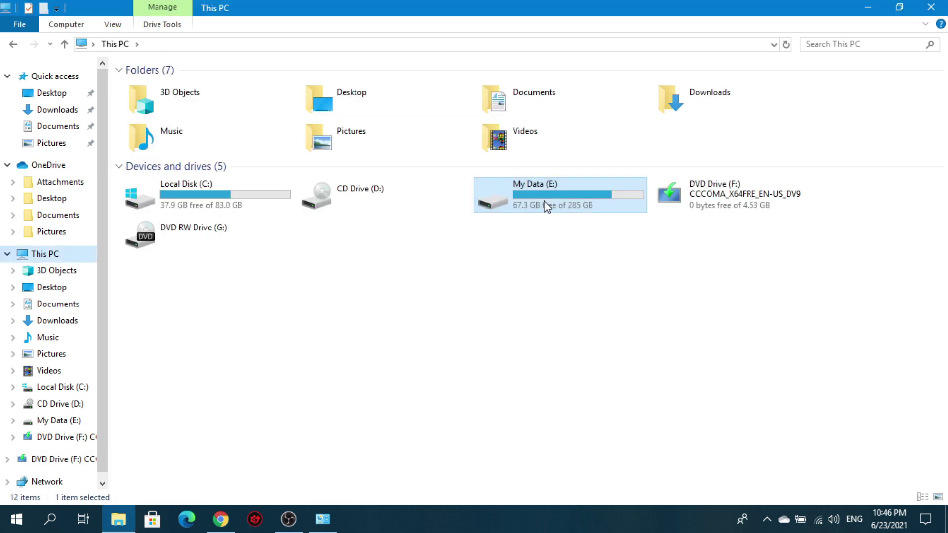
# Open the windows 11 folder on My Data (E:) and show the available actions for the "TPM 2.0 error fix by Tech X Help" archive.
pyautogui.doubleClick(544, 206)
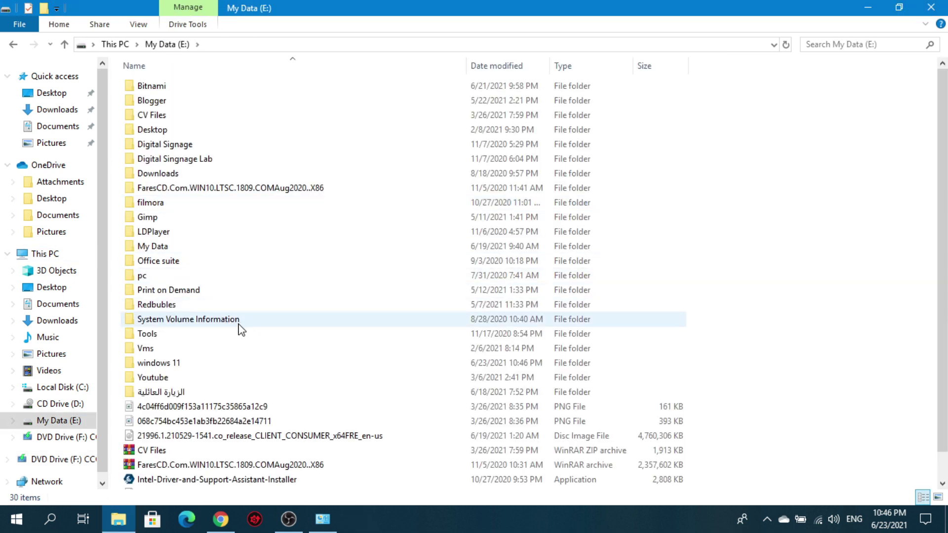
pyautogui.doubleClick(163, 363)
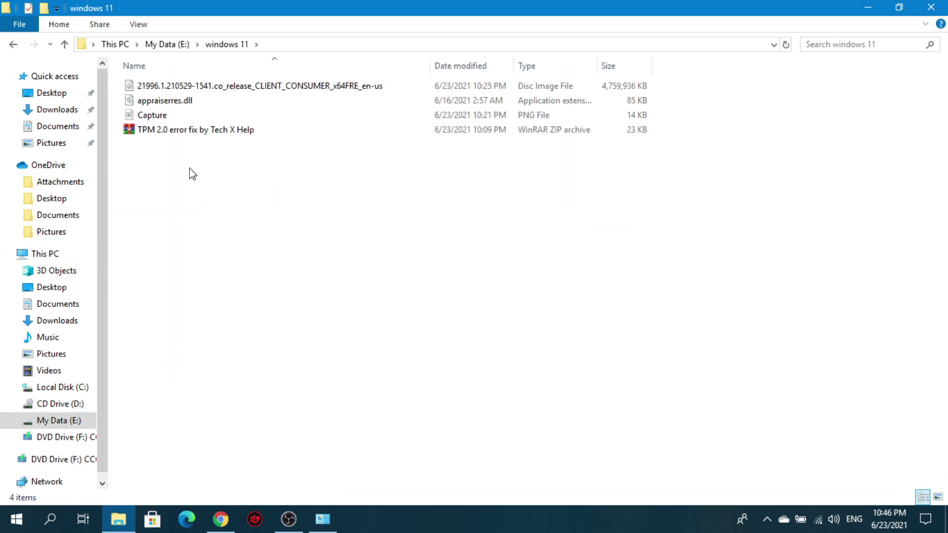
pyautogui.click(181, 131)
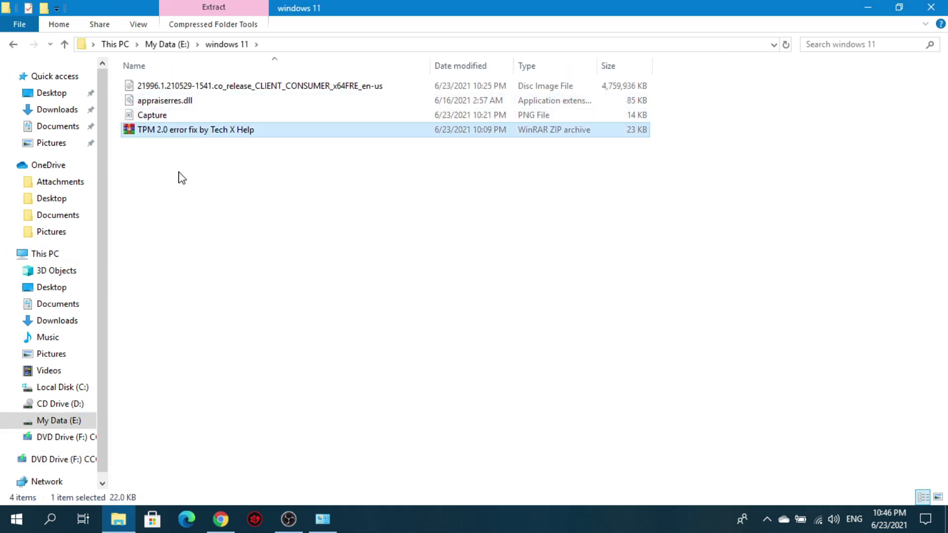
pyautogui.rightClick(174, 138)
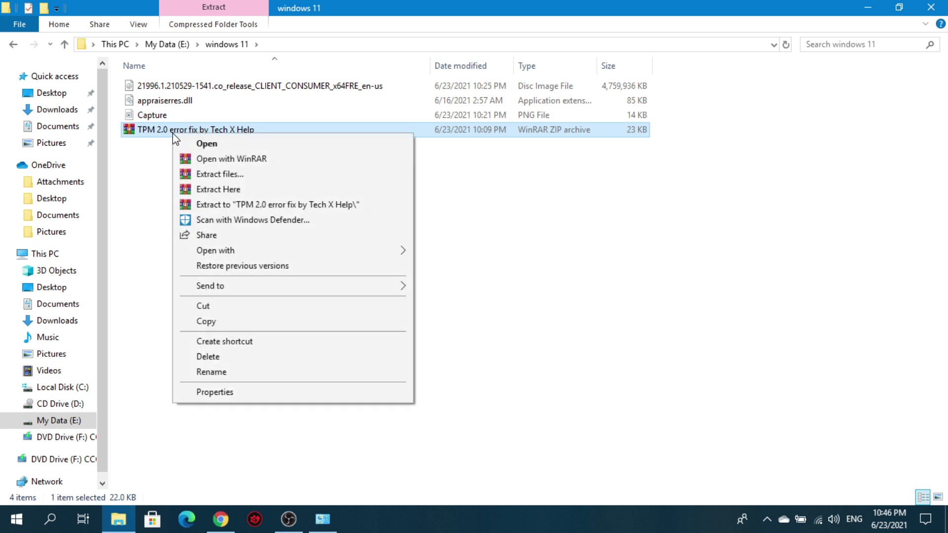
# Try to copy appraiserres.dll from the windows 11 folder into the sources folder of that folder's disc image after mounting it.
pyautogui.click(165, 102)
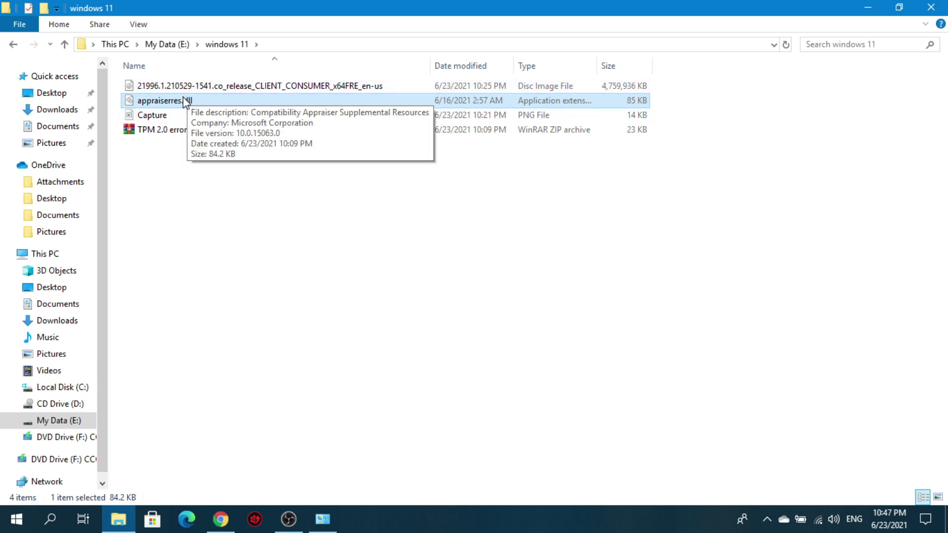
pyautogui.rightClick(184, 97)
pyautogui.click(225, 285)
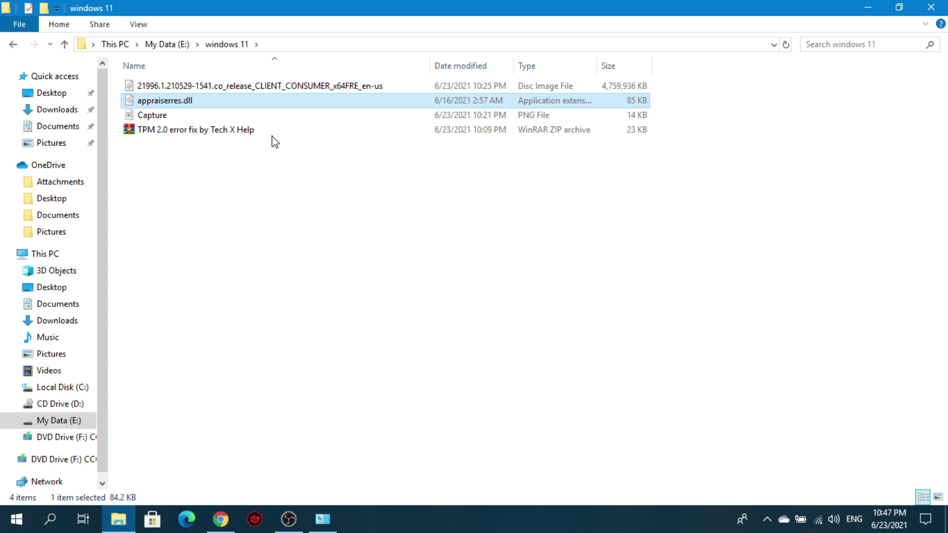
pyautogui.click(278, 89)
pyautogui.doubleClick(278, 87)
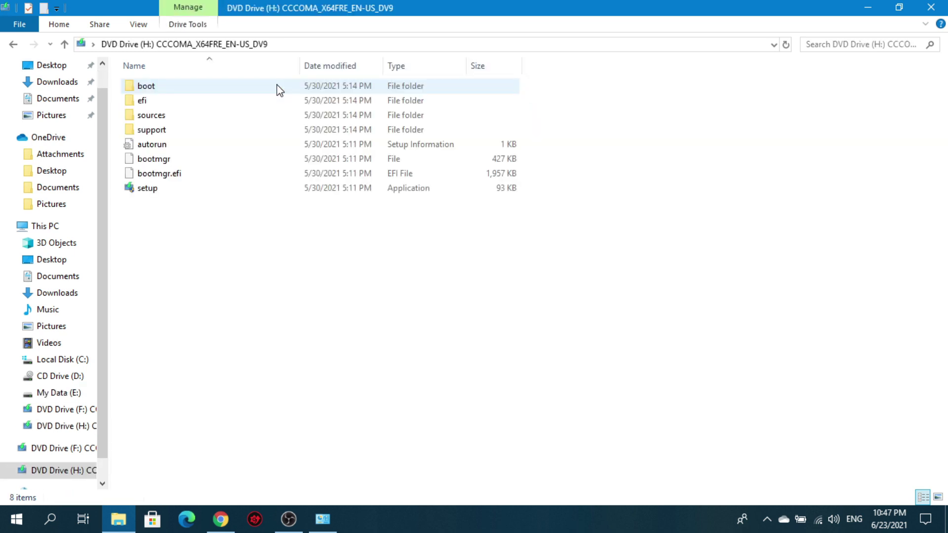
pyautogui.doubleClick(166, 116)
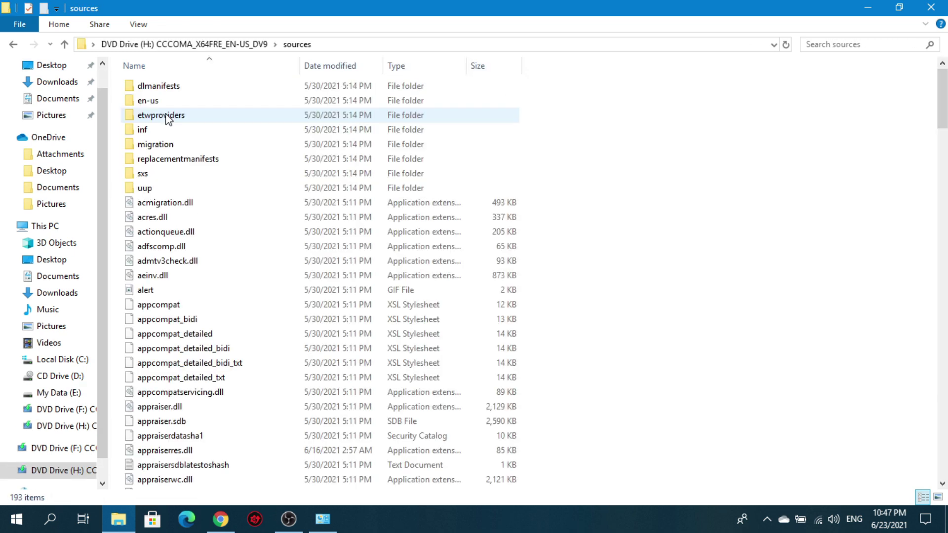
pyautogui.hotkey('ctrl', 'v')
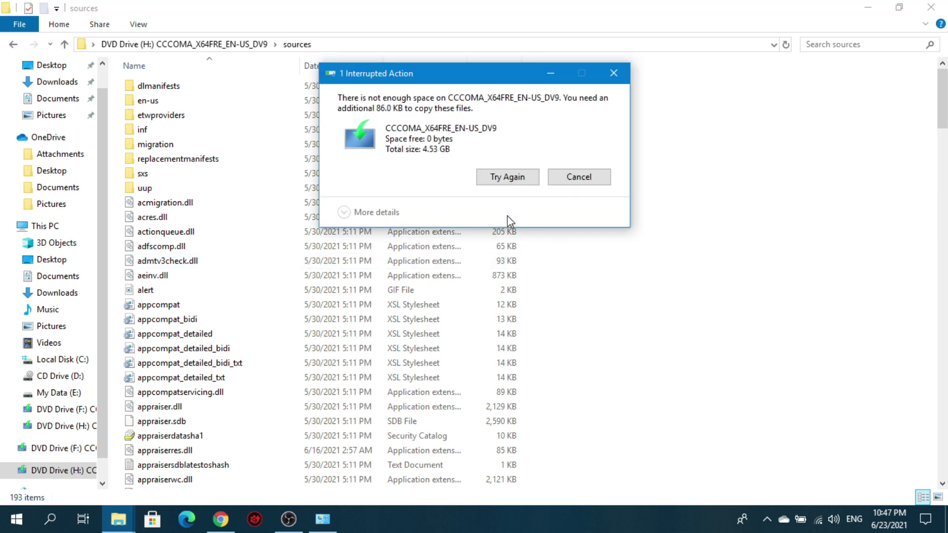
pyautogui.click(509, 178)
pyautogui.click(571, 187)
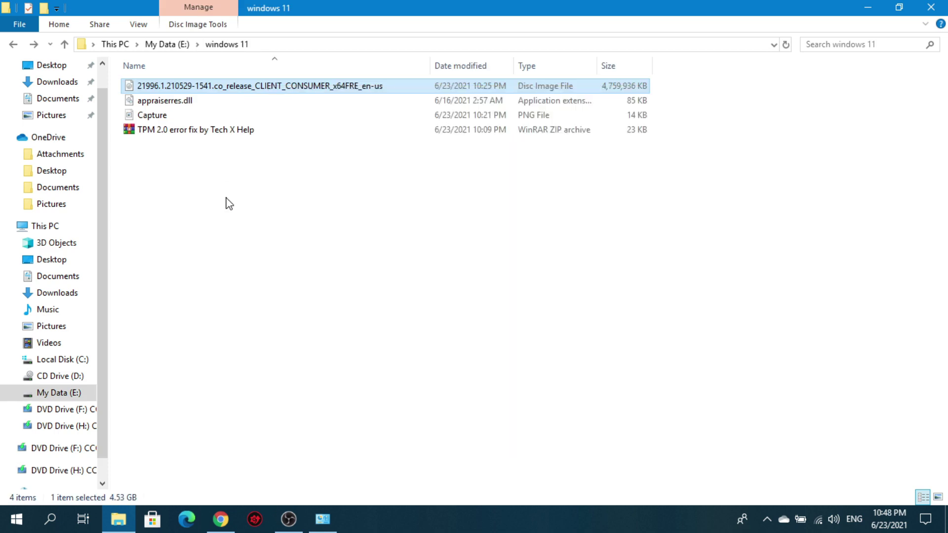
# Open the disc image from the windows 11 folder in UltraISO Premium and go to its sources folder.
pyautogui.rightClick(244, 85)
pyautogui.moveTo(339, 174)
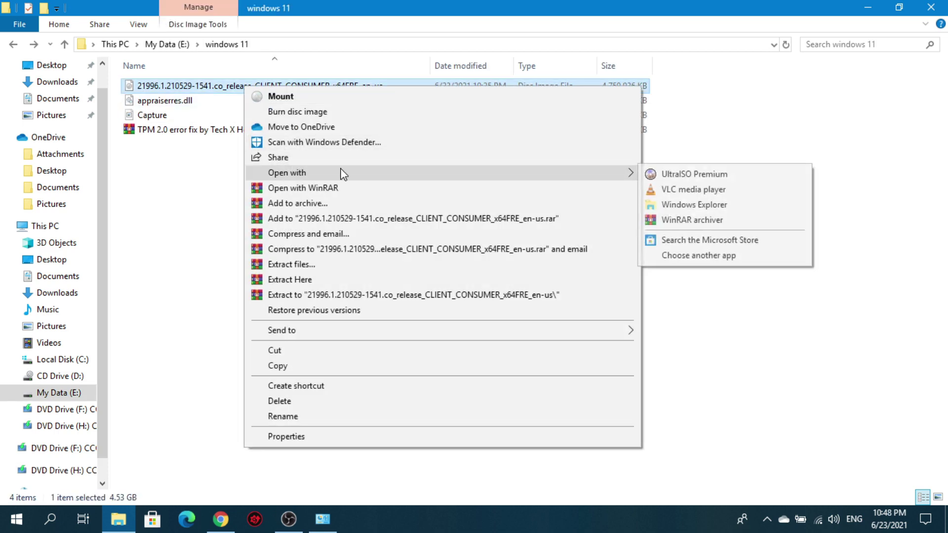
pyautogui.click(698, 175)
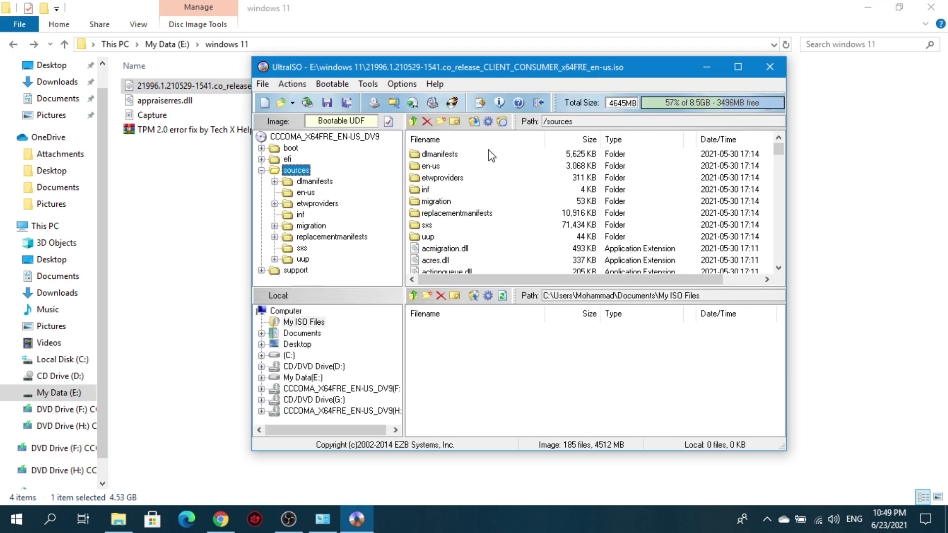
pyautogui.moveTo(496, 66); pyautogui.dragTo(618, 63)
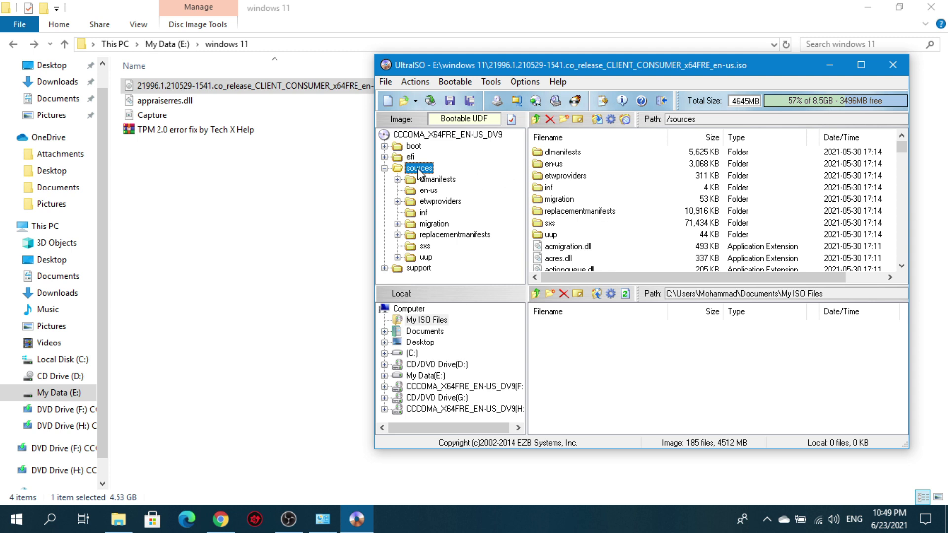
pyautogui.doubleClick(416, 136)
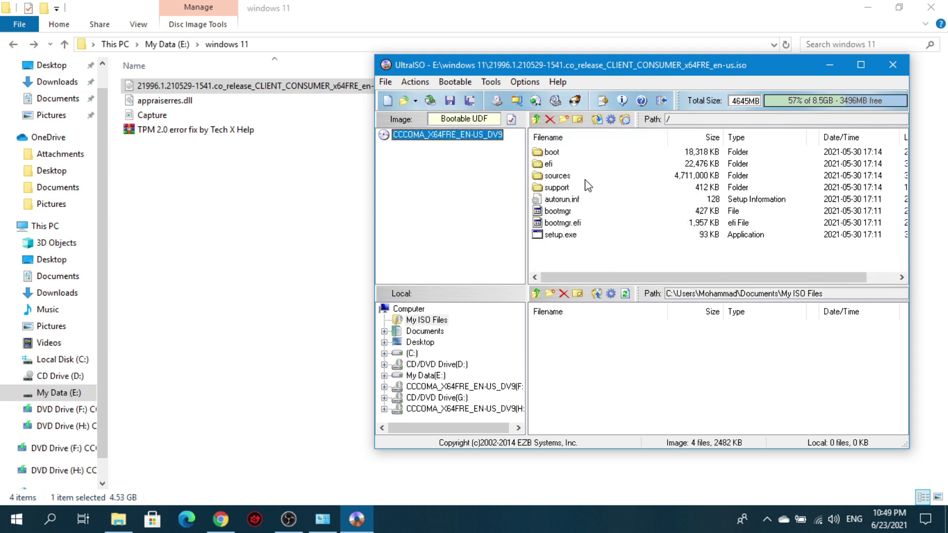
pyautogui.doubleClick(549, 176)
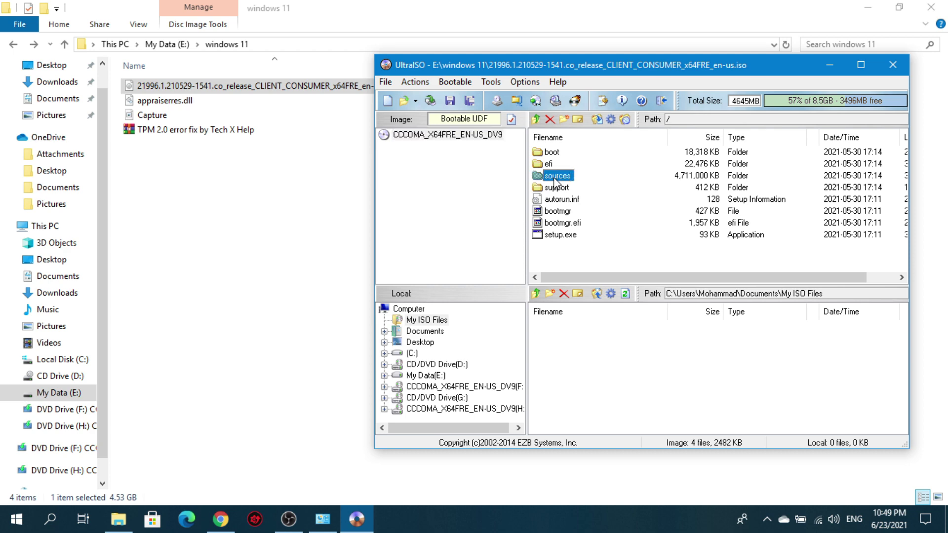
# Replace appraiserres.dll in the image's sources folder with the copy from the windows 11 folder, and try to save the image.
pyautogui.moveTo(166, 100); pyautogui.dragTo(647, 199)
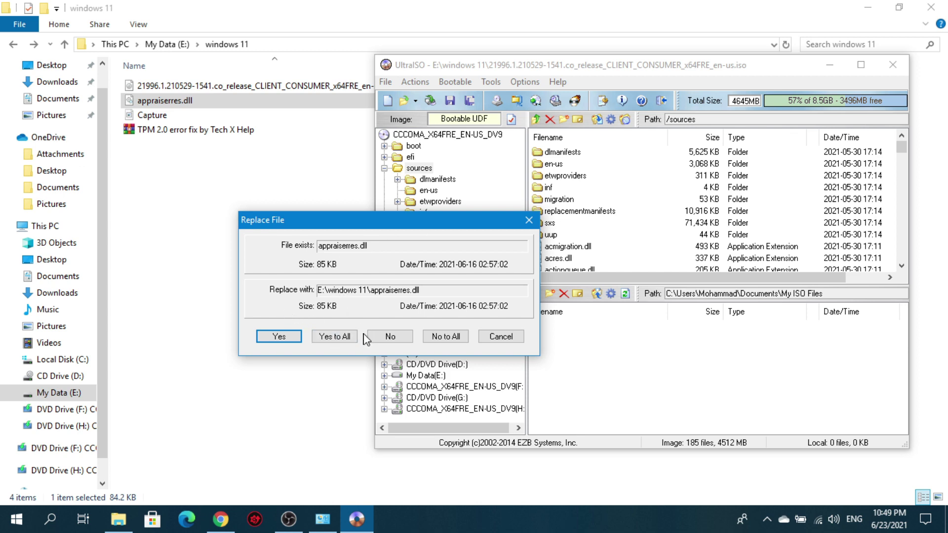
pyautogui.click(333, 337)
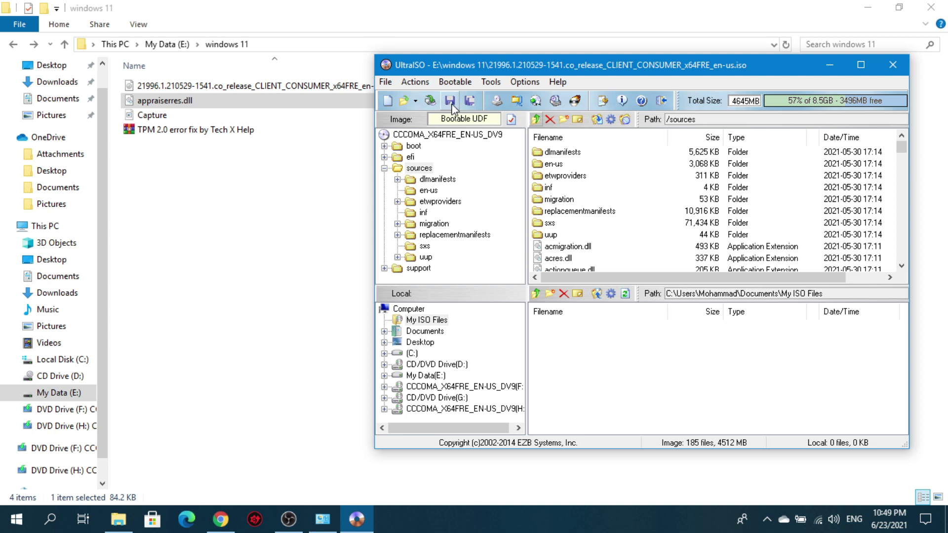
pyautogui.click(451, 100)
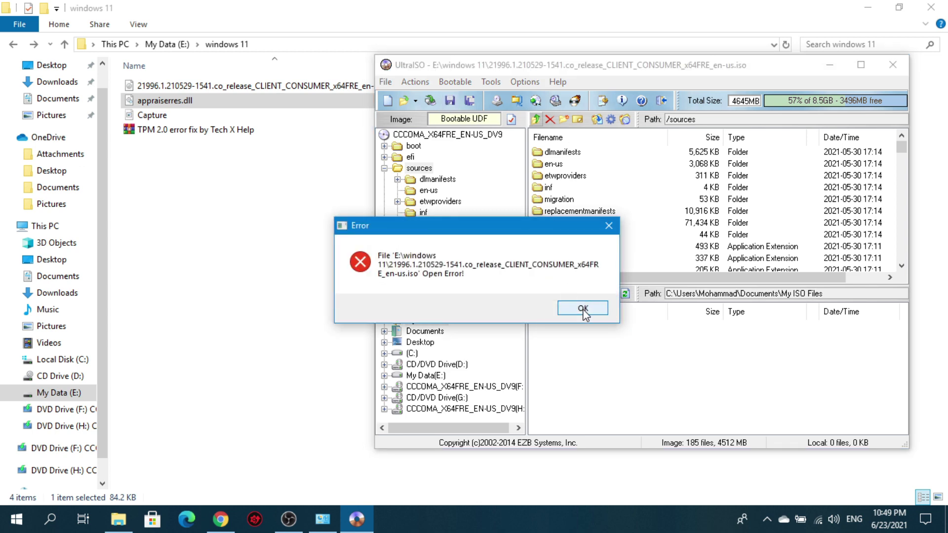
pyautogui.click(585, 306)
# Switch to This PC in File Explorer and eject the two mounted disc images, DVD Drive (F:) and DVD Drive (H:).
pyautogui.moveTo(648, 67); pyautogui.dragTo(620, 68)
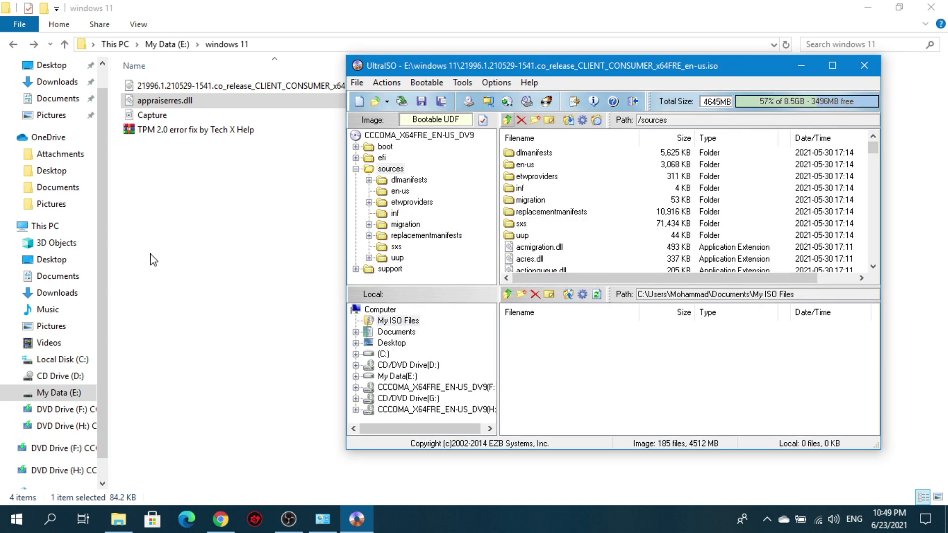
pyautogui.click(39, 225)
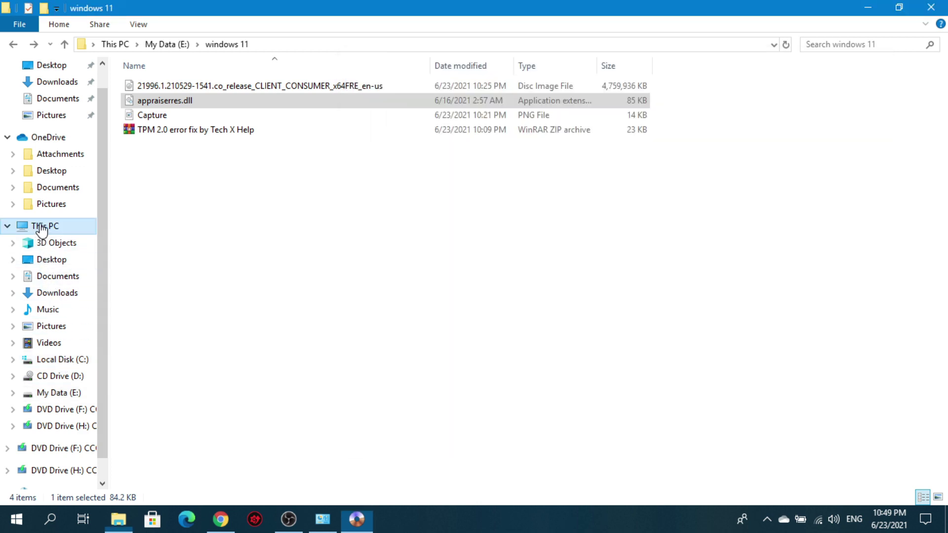
pyautogui.click(552, 186)
pyautogui.click(692, 195)
pyautogui.rightClick(695, 194)
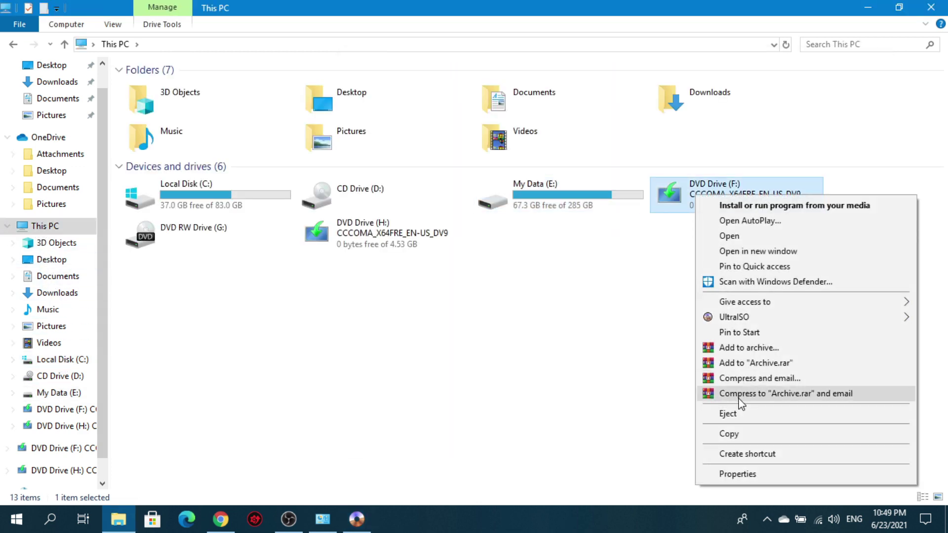
pyautogui.click(731, 414)
pyautogui.click(212, 242)
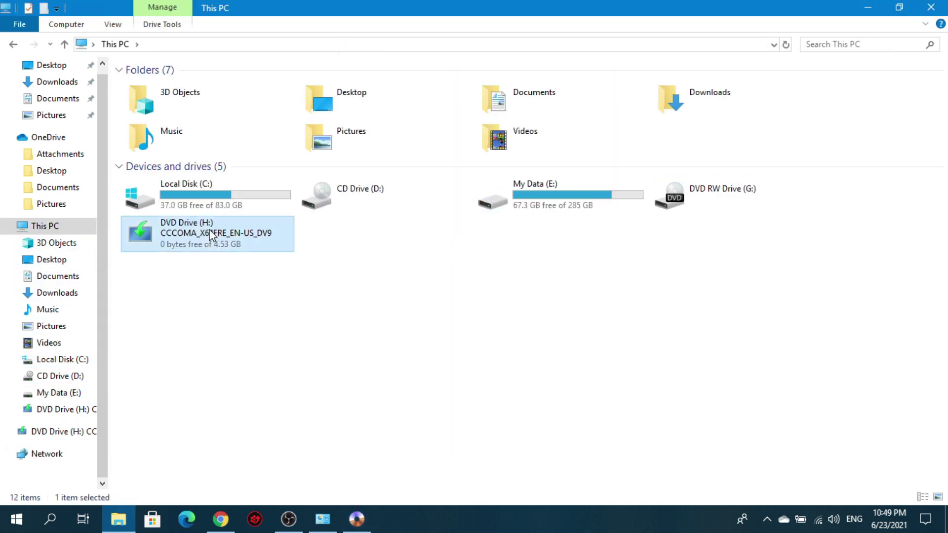
pyautogui.rightClick(212, 246)
pyautogui.click(286, 418)
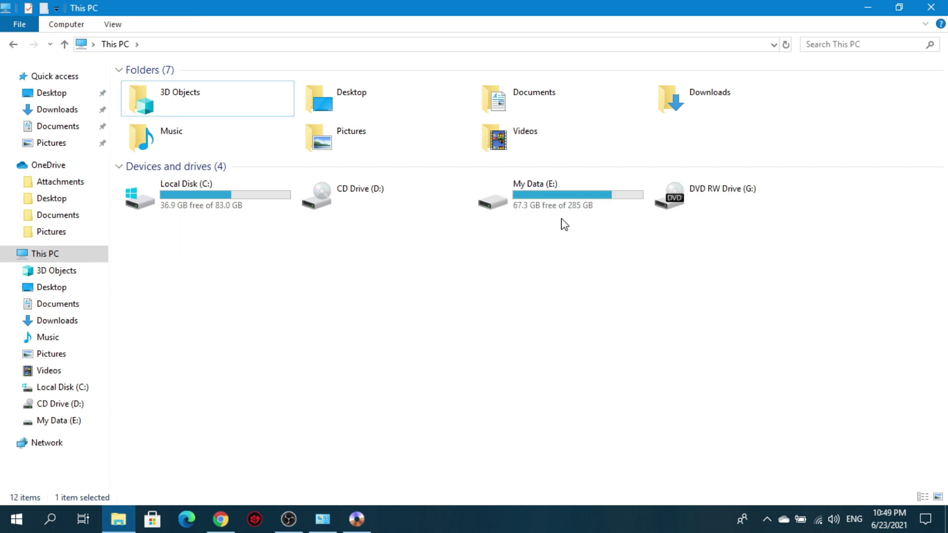
# Switch to UltraISO, save the modified Windows 11 disc image under its existing name, and close the program.
pyautogui.click(341, 529)
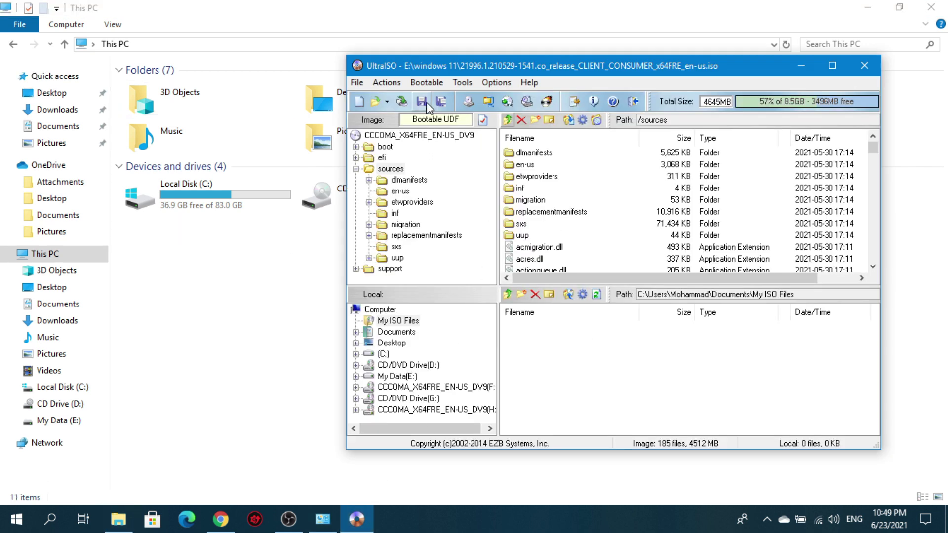
pyautogui.click(424, 100)
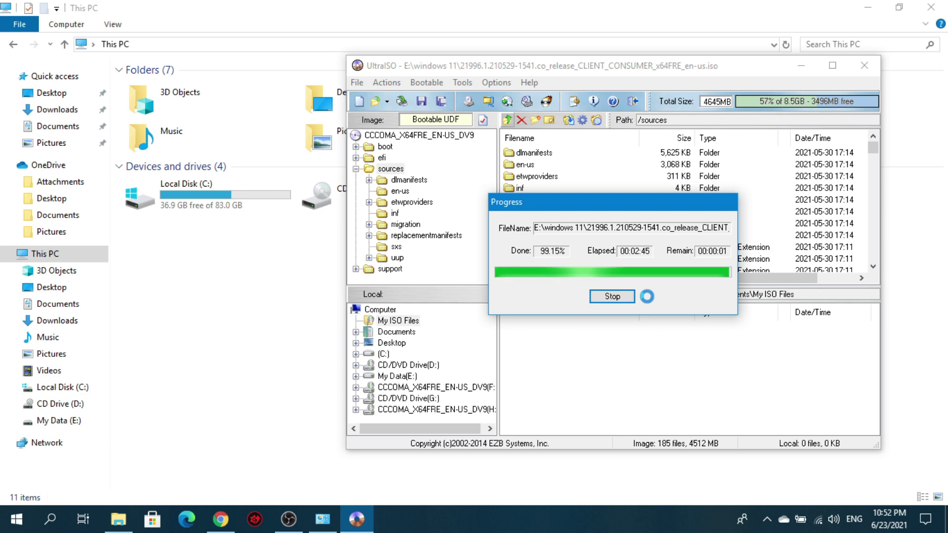
pyautogui.click(863, 71)
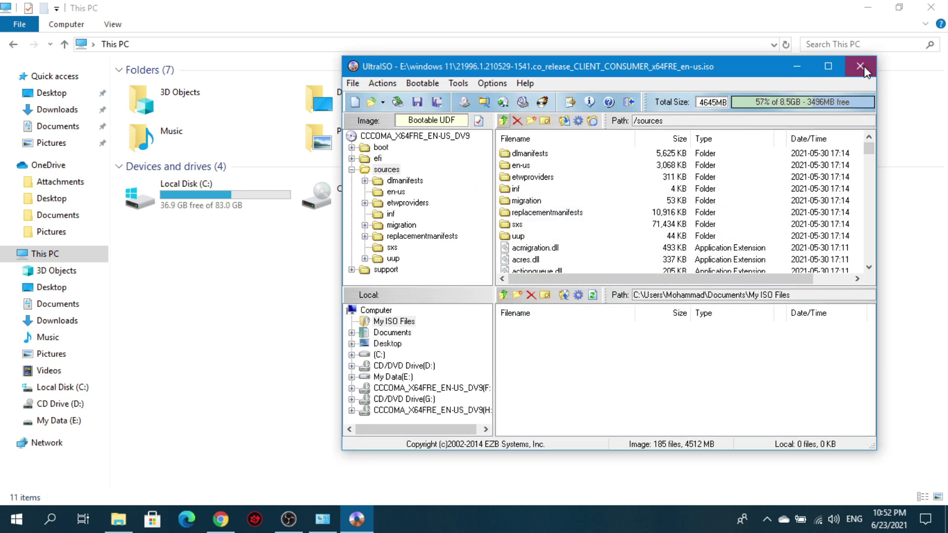
# Open the windows 11 folder on My Data (E:) in File Explorer and select the 21996.1 disc image file.
pyautogui.doubleClick(552, 202)
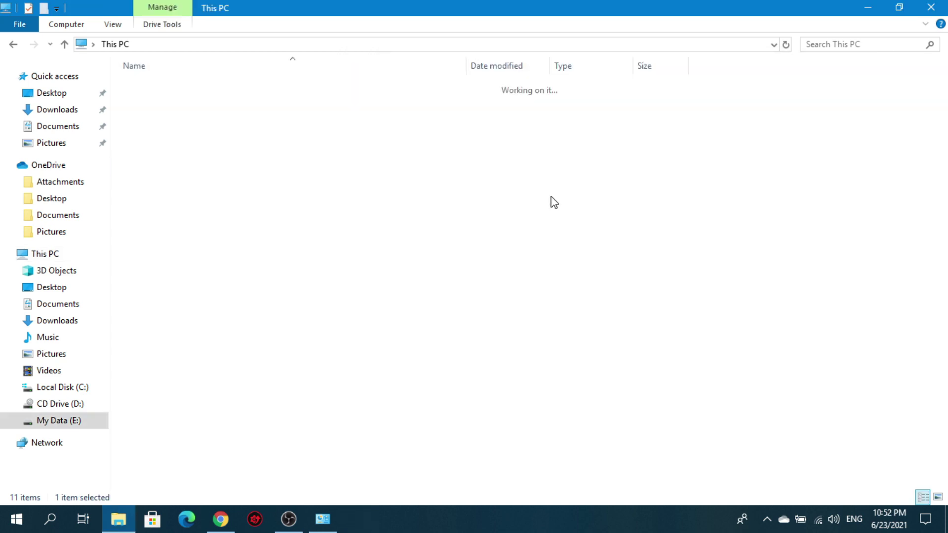
pyautogui.click(174, 366)
pyautogui.doubleClick(174, 366)
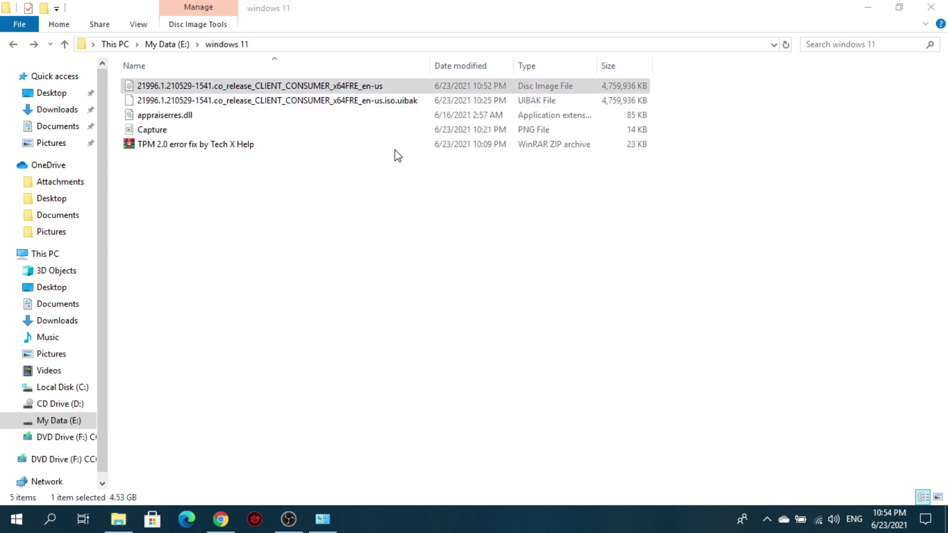
pyautogui.click(416, 104)
pyautogui.click(372, 89)
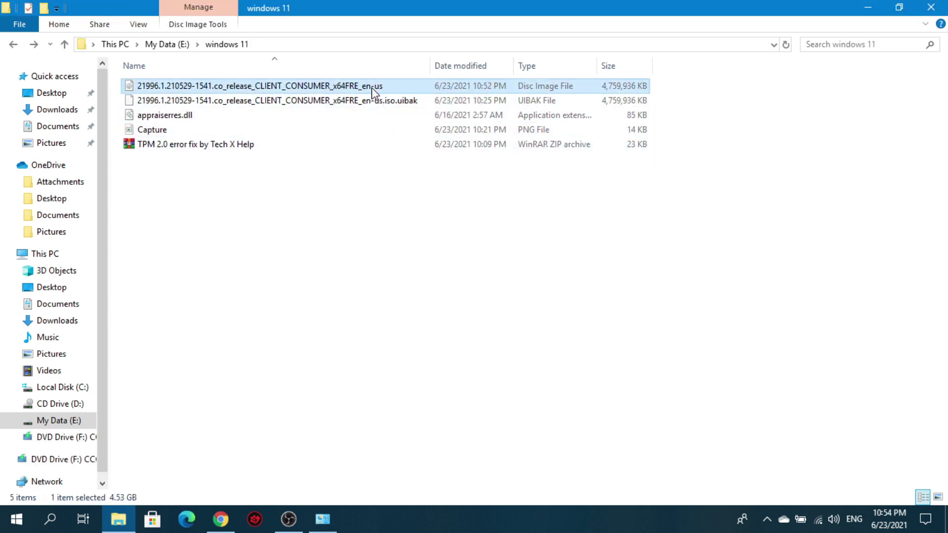